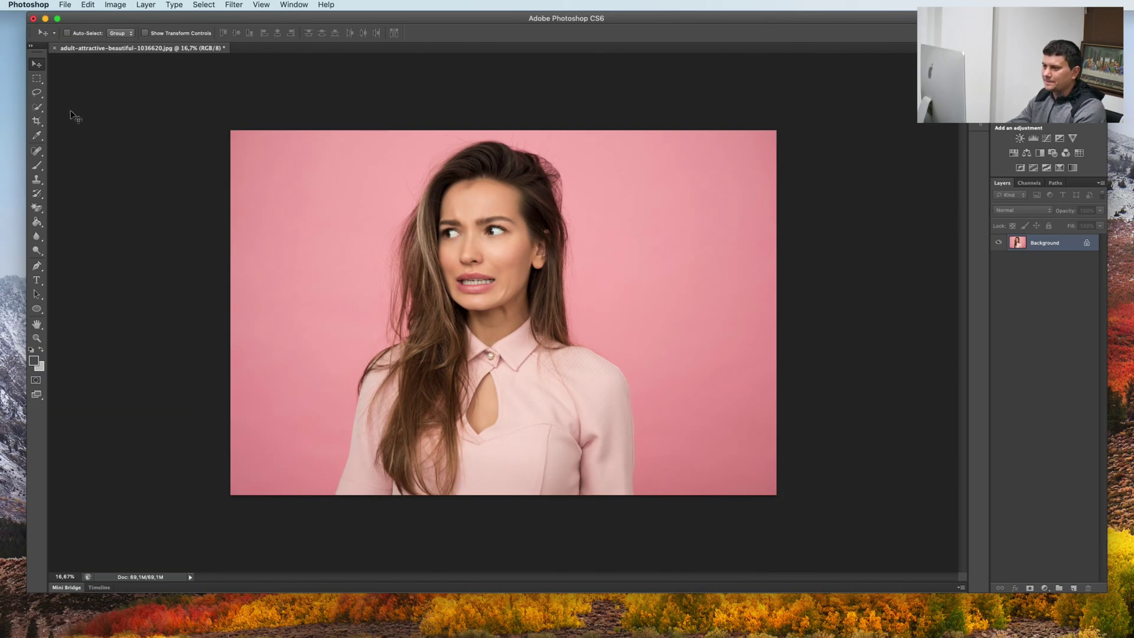
- Quick-select the woman's head, hair, neck, left shoulder and the loose hair by her cheek
click(37, 107)
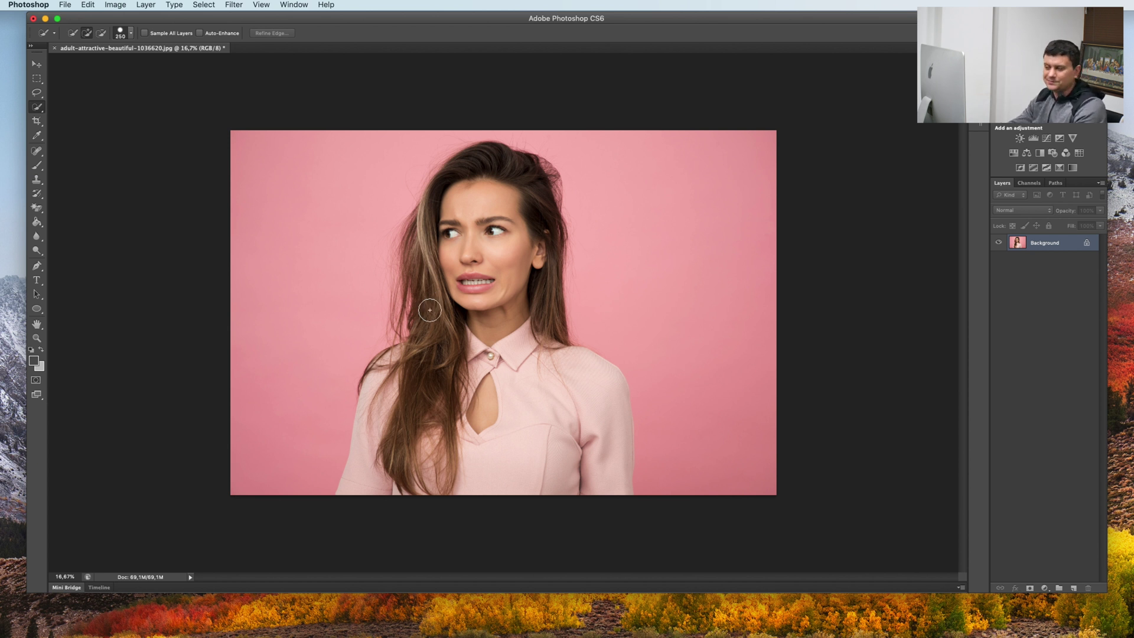
mouse_move(471, 216)
mouse_down()
mouse_move(437, 267)
mouse_move(451, 229)
mouse_move(524, 178)
mouse_move(538, 379)
mouse_move(579, 458)
mouse_move(577, 377)
mouse_up()
mouse_move(397, 461)
mouse_down()
mouse_move(393, 364)
mouse_move(420, 307)
mouse_up()
drag(416, 237, 422, 261)
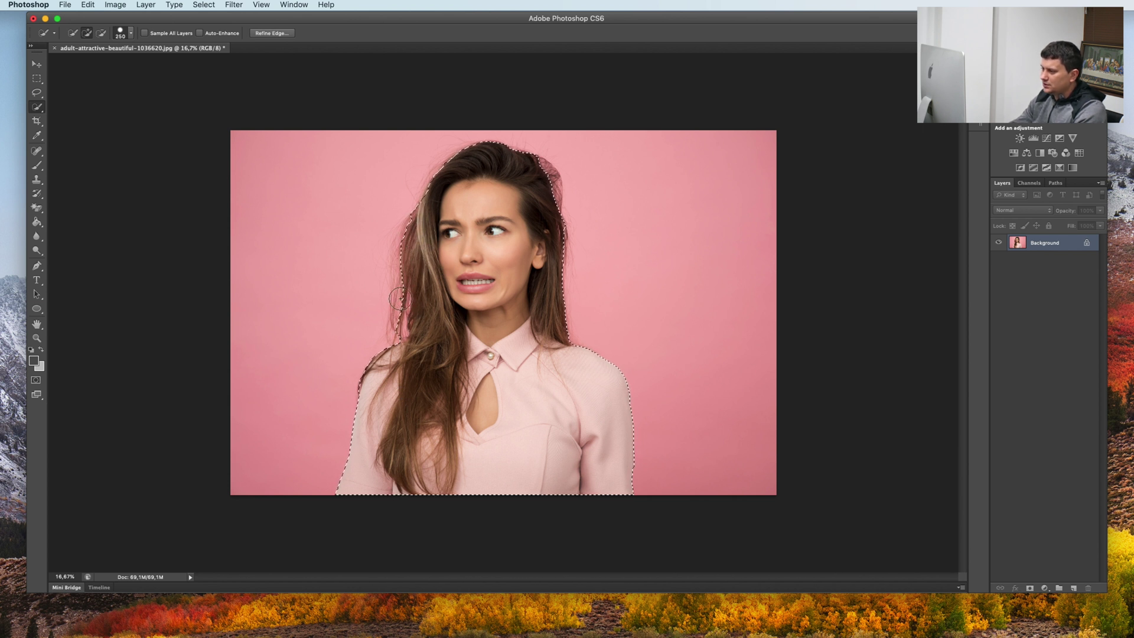
- With a smaller brush, subtract the background beside her cheek from the selection
scroll(400, 298, up, 5)
key(bracketleft)
key(bracketleft)
key(bracketleft)
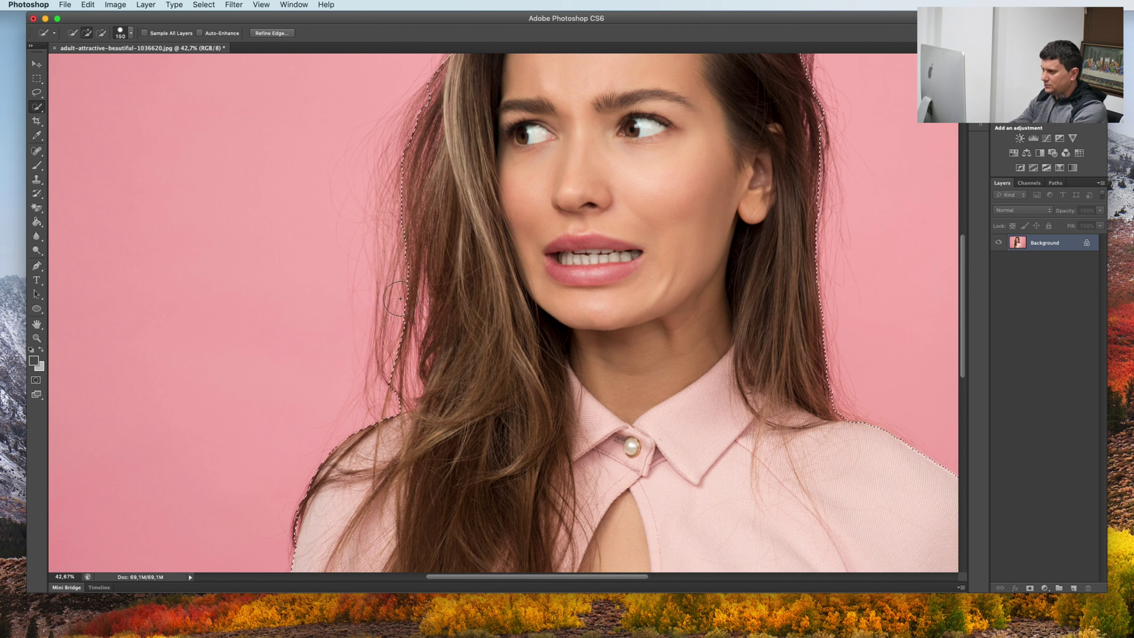
mouse_move(400, 298)
mouse_down()
mouse_move(414, 281)
mouse_move(393, 384)
mouse_up()
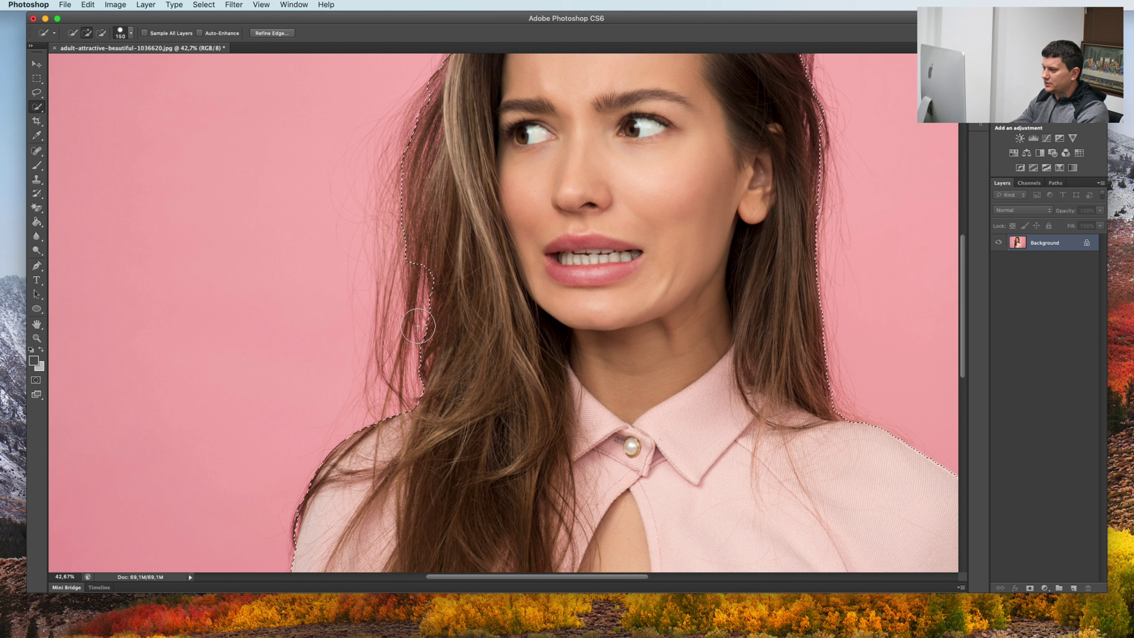
scroll(568, 306, down, 5)
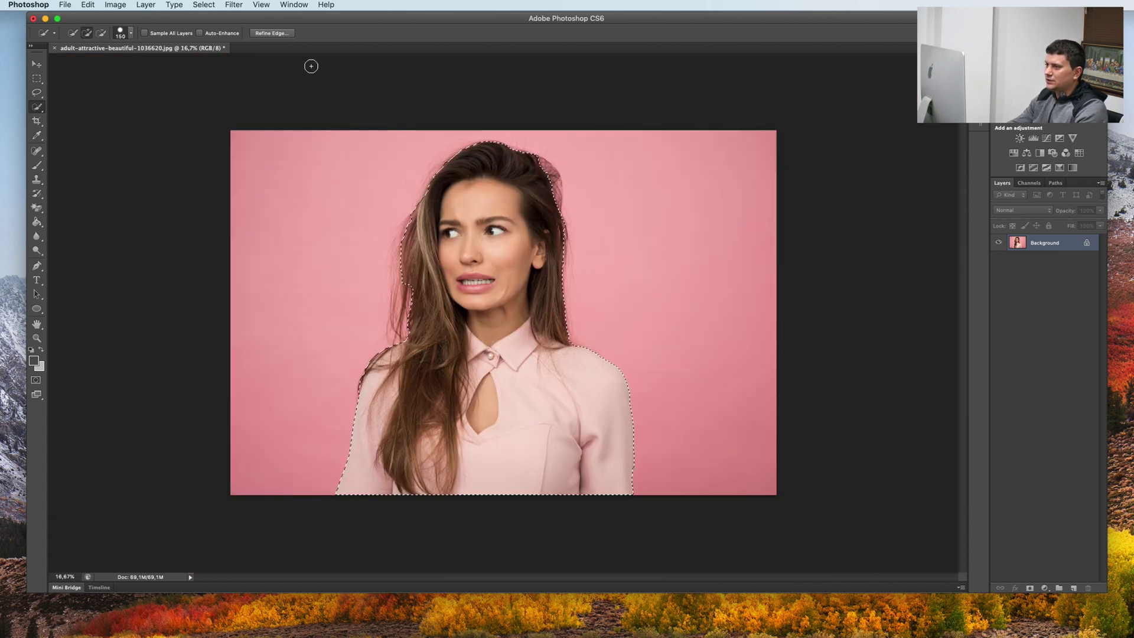
- Use Refine Edge's radius brush along the top and left side of the hair, then apply it
click(273, 34)
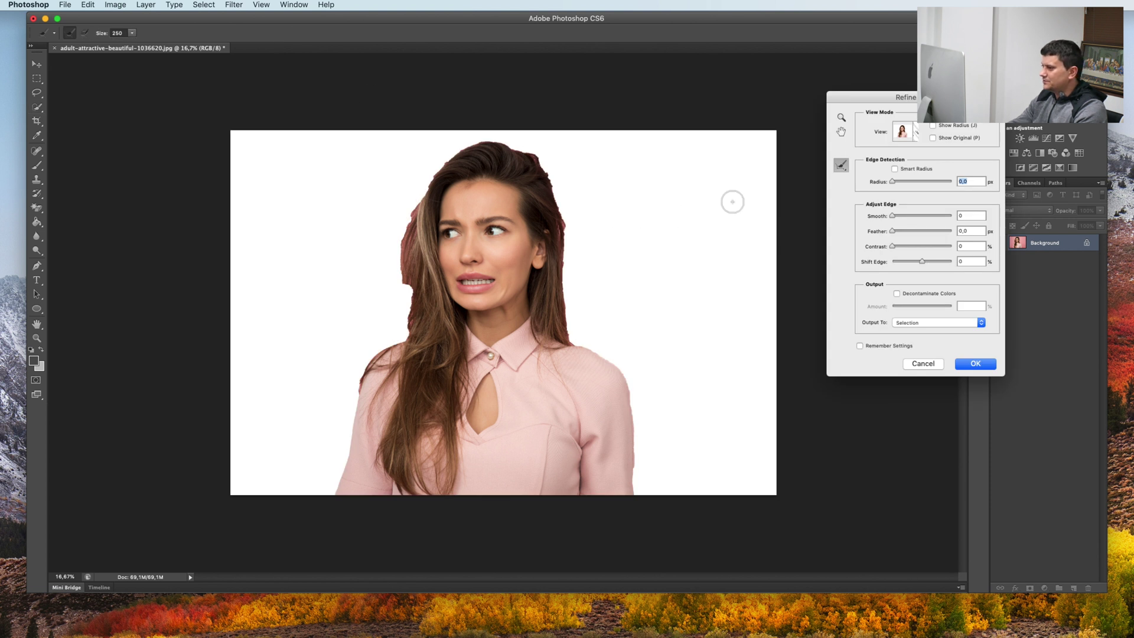
mouse_move(487, 154)
mouse_down()
mouse_move(535, 155)
mouse_move(555, 180)
mouse_move(565, 334)
mouse_move(634, 423)
mouse_move(626, 512)
mouse_up()
mouse_move(430, 371)
mouse_down()
mouse_move(411, 340)
mouse_move(410, 227)
mouse_move(438, 176)
mouse_move(484, 147)
mouse_move(433, 180)
mouse_move(392, 273)
mouse_move(395, 242)
mouse_move(390, 329)
mouse_move(400, 310)
mouse_move(409, 328)
mouse_move(376, 367)
mouse_up()
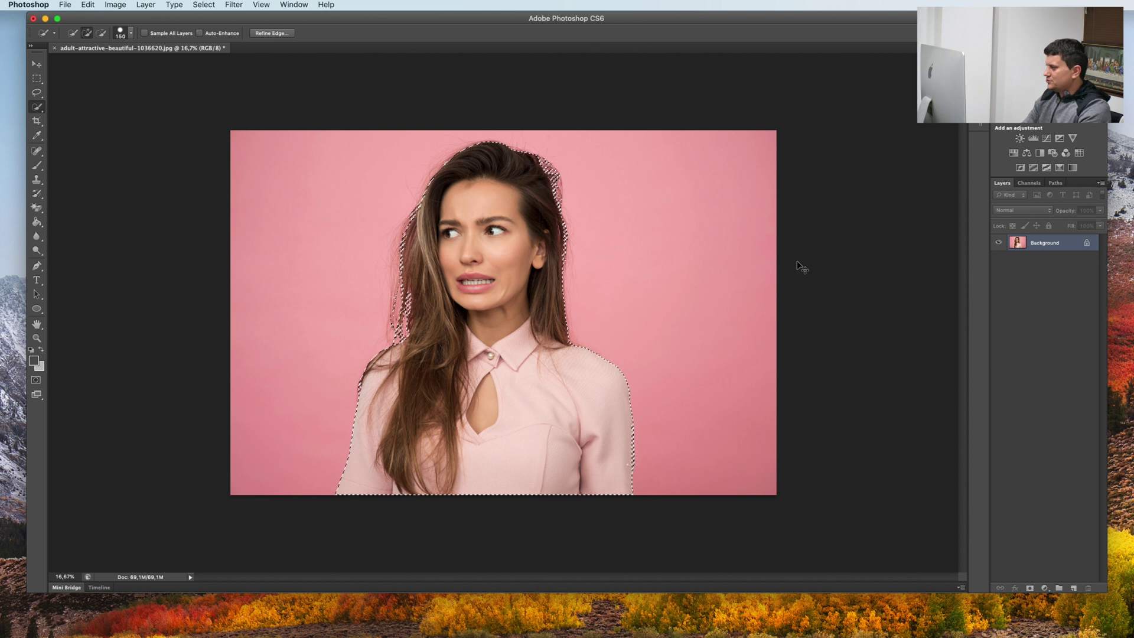
- Copy the selected woman to Layer 1, hide the Background, and add an empty layer beneath
key(super+j)
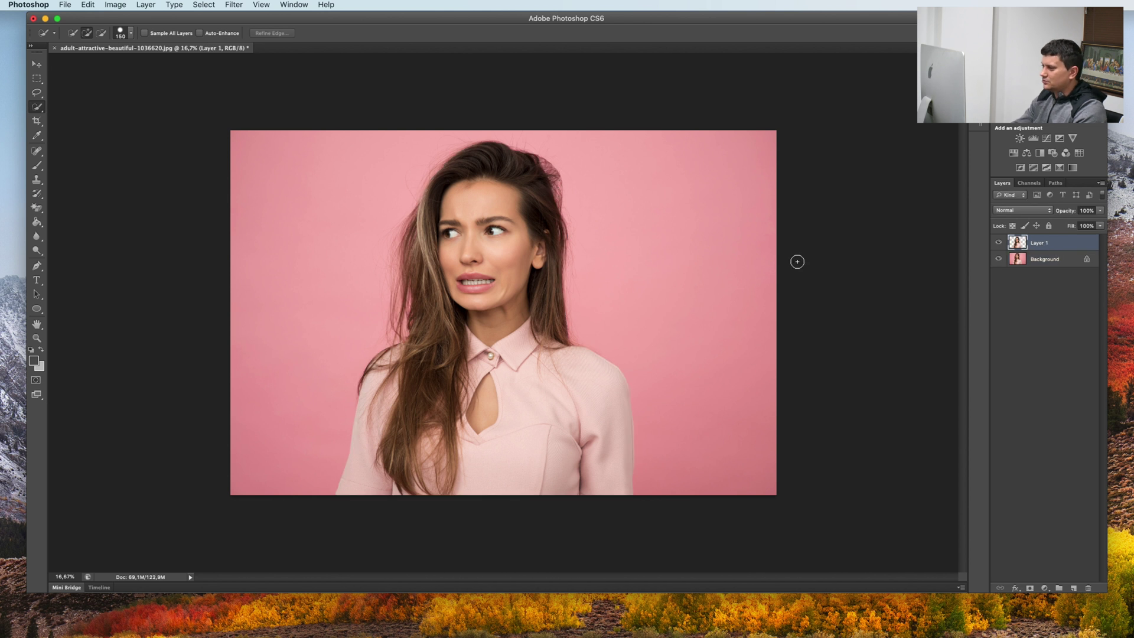
click(999, 260)
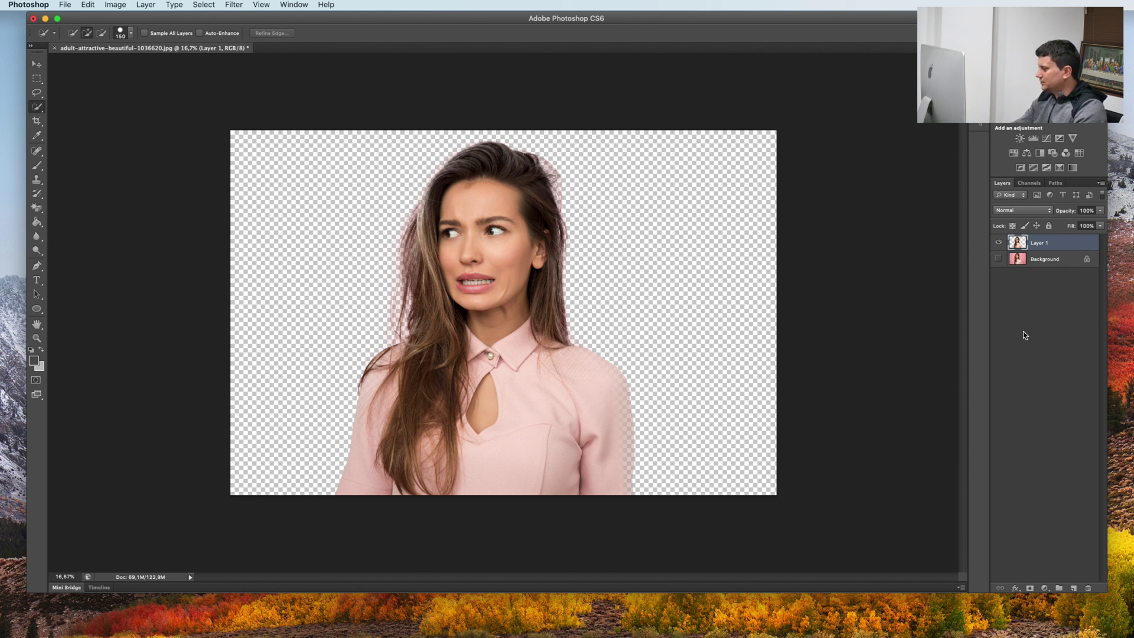
super+click(1074, 588)
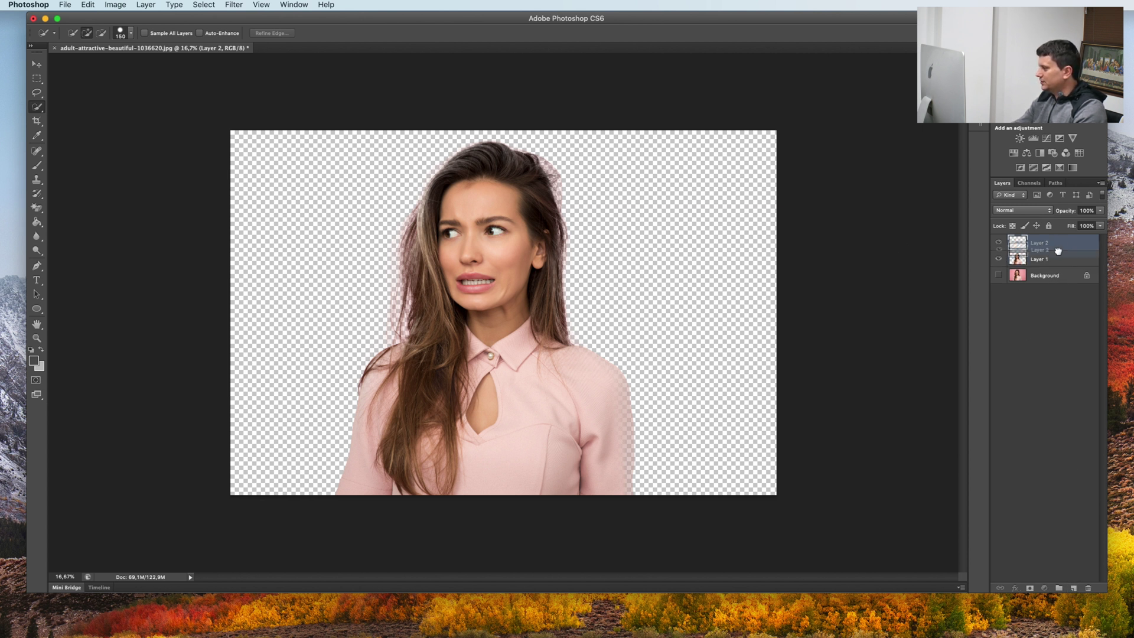
- Set the foreground colour to a bright orange-red in the Color Picker
click(34, 361)
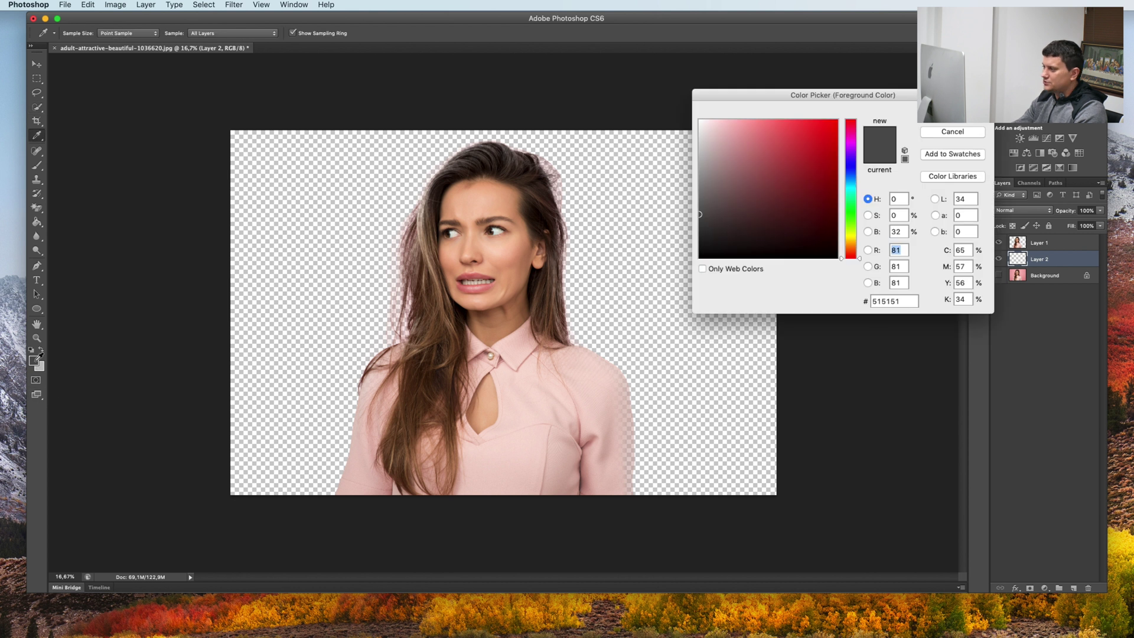
drag(852, 228, 853, 223)
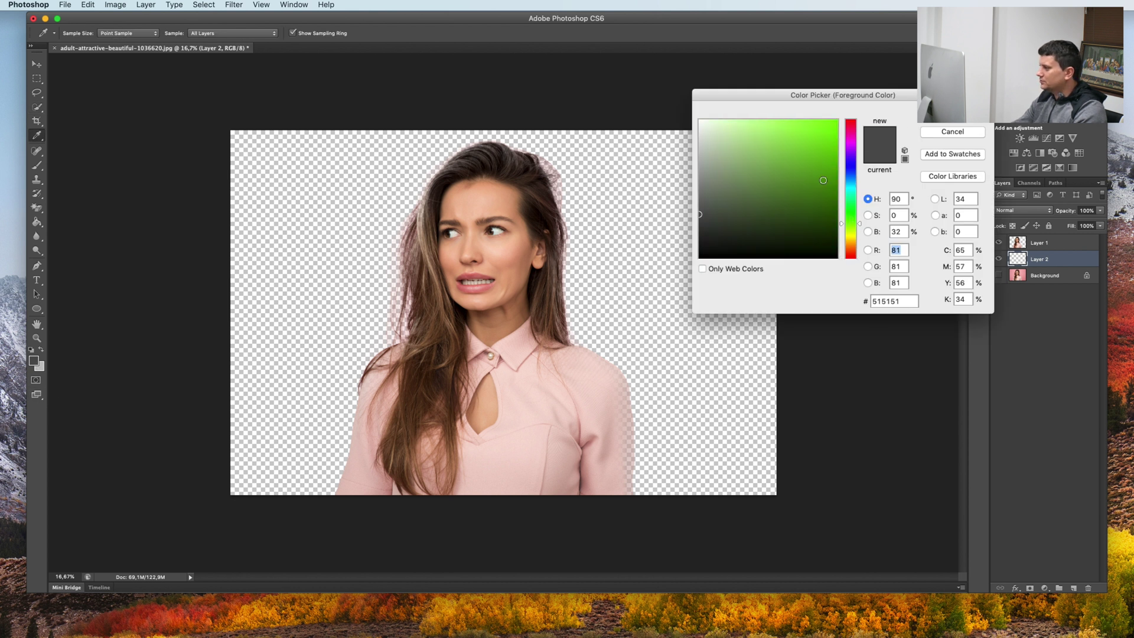
drag(824, 180, 791, 149)
click(851, 211)
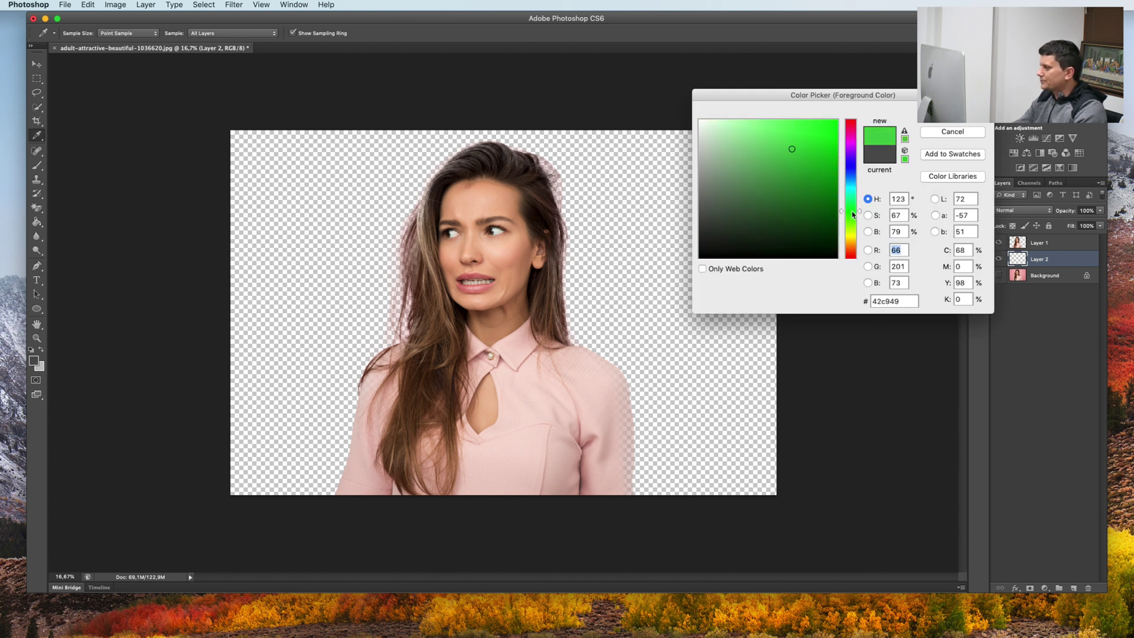
drag(856, 236, 858, 256)
mouse_move(788, 112)
mouse_down()
mouse_move(799, 132)
mouse_move(807, 123)
mouse_move(798, 123)
mouse_up()
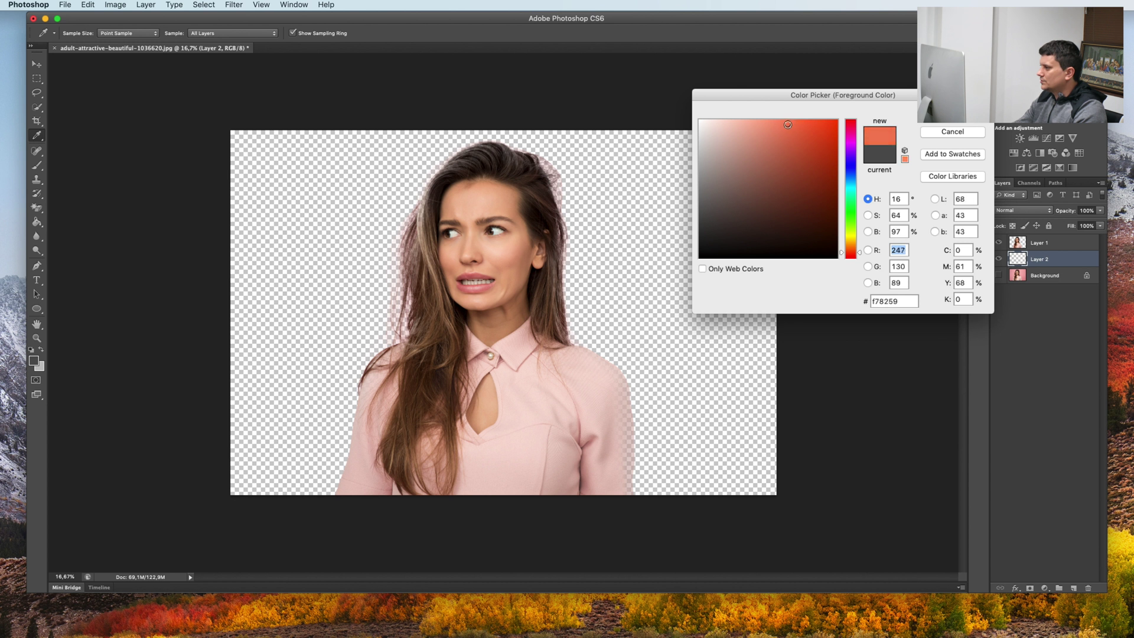
click(929, 118)
key(w)
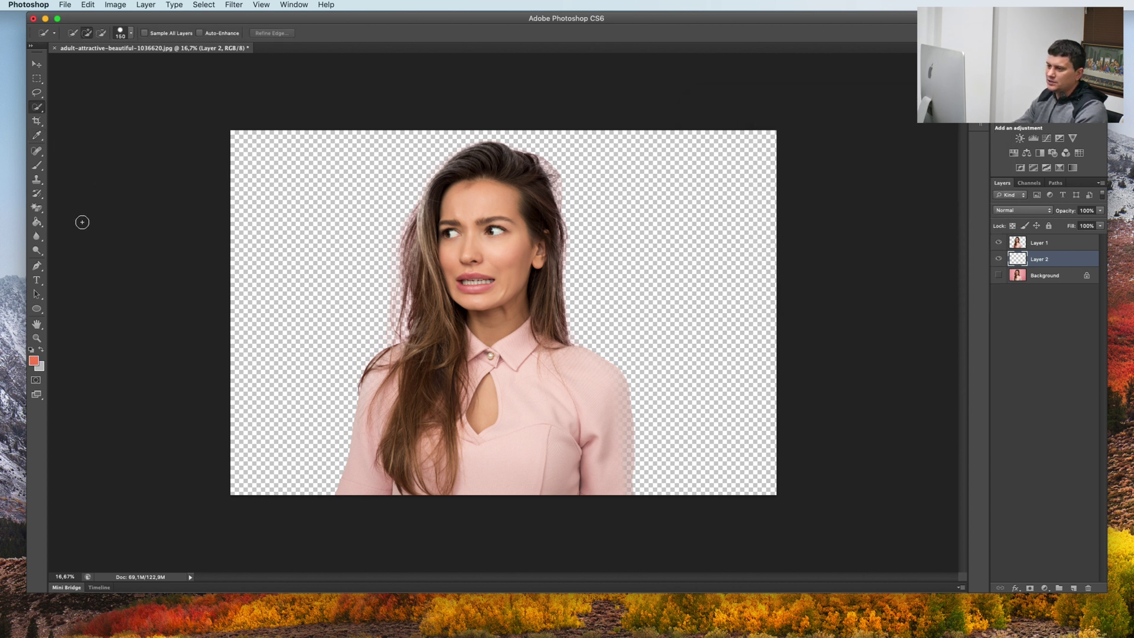
- Fill Layer 2 beneath the woman with the orange-red using the Paint Bucket
click(42, 224)
click(344, 223)
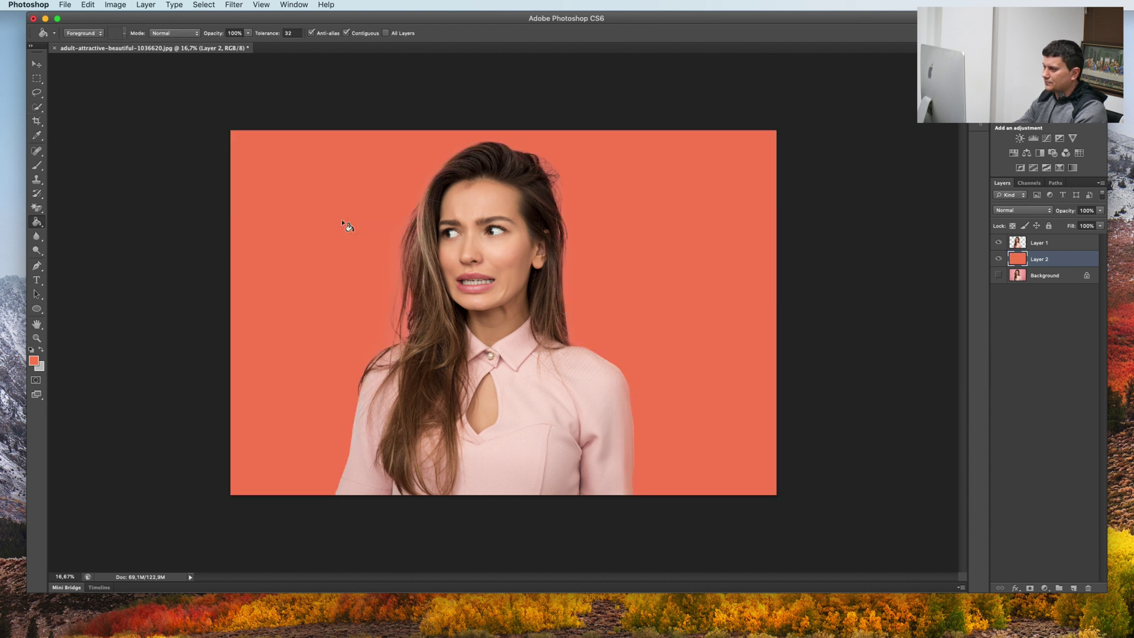
click(1073, 245)
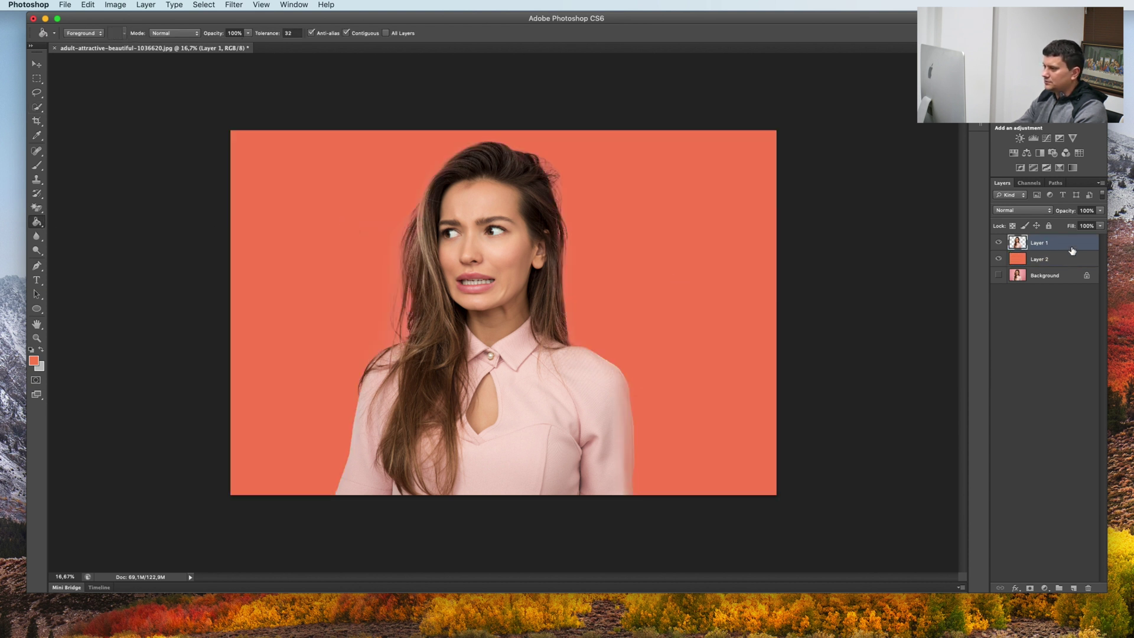
click(1088, 261)
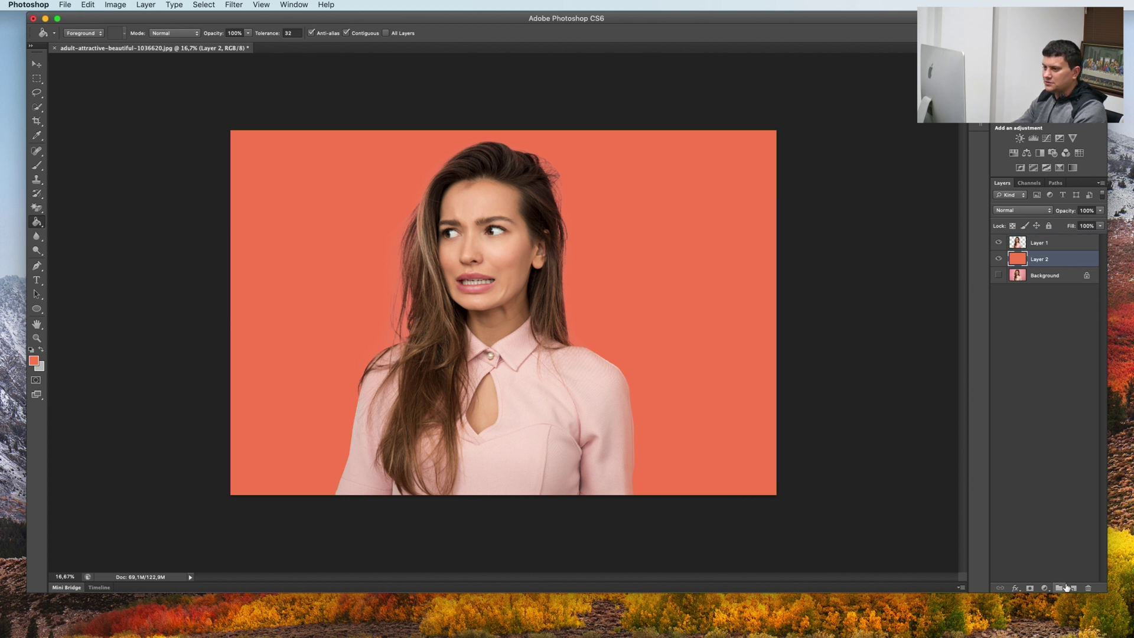
- Switch to the Brush tool with a lighter salmon foreground colour
click(37, 166)
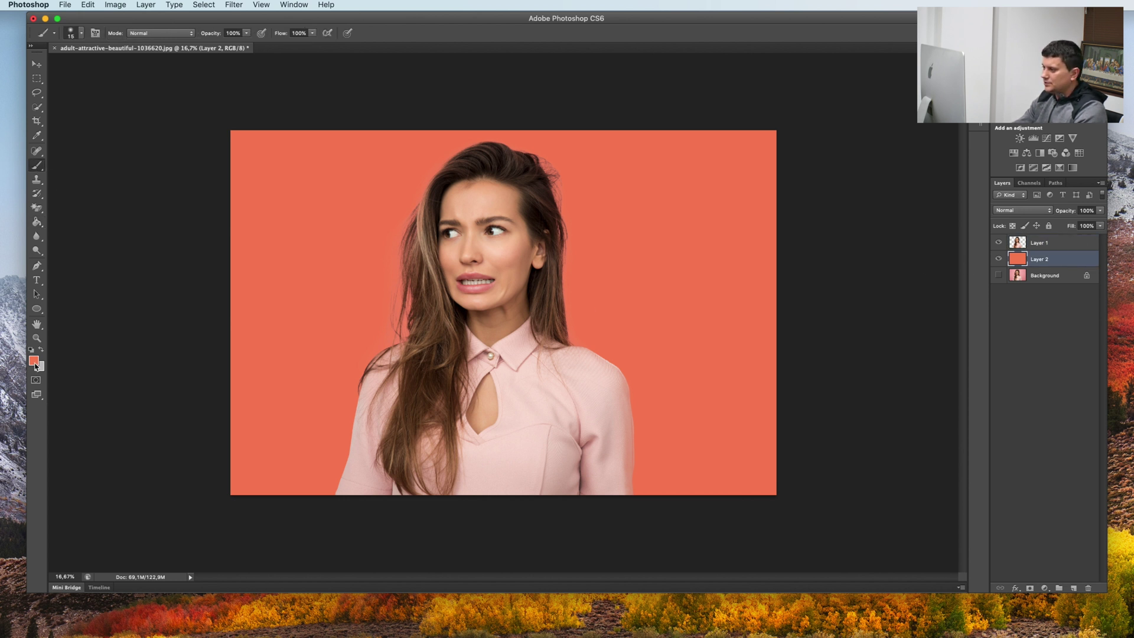
click(34, 362)
click(771, 127)
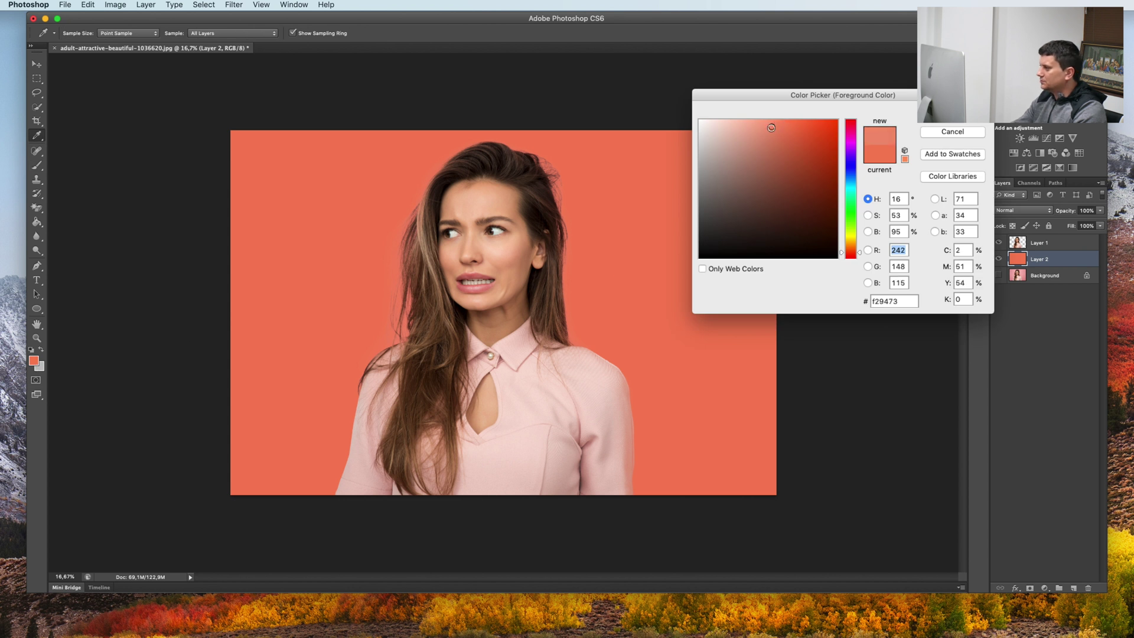
click(945, 112)
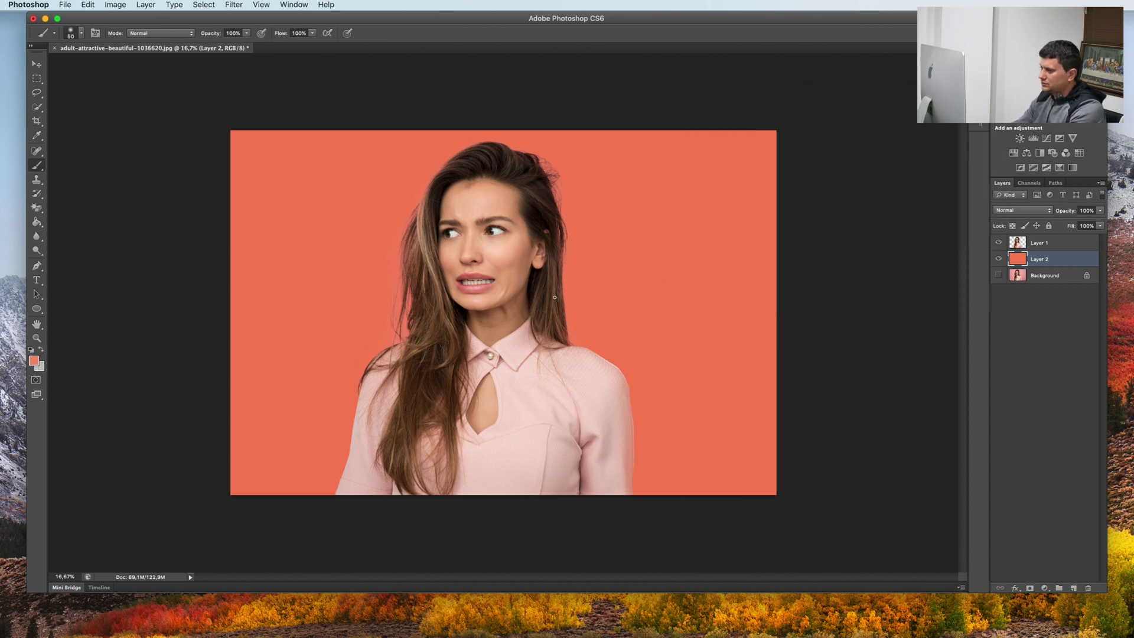
- Paint large soft salmon glows beside the hair and to the right of the woman
key(bracketright)
key(bracketright)
key(bracketright)
key(bracketright)
key(bracketright)
key(bracketright)
key(bracketright)
key(bracketright)
key(bracketright)
key(bracketright)
key(bracketright)
key(bracketright)
key(bracketright)
key(bracketright)
key(bracketright)
key(bracketright)
key(bracketright)
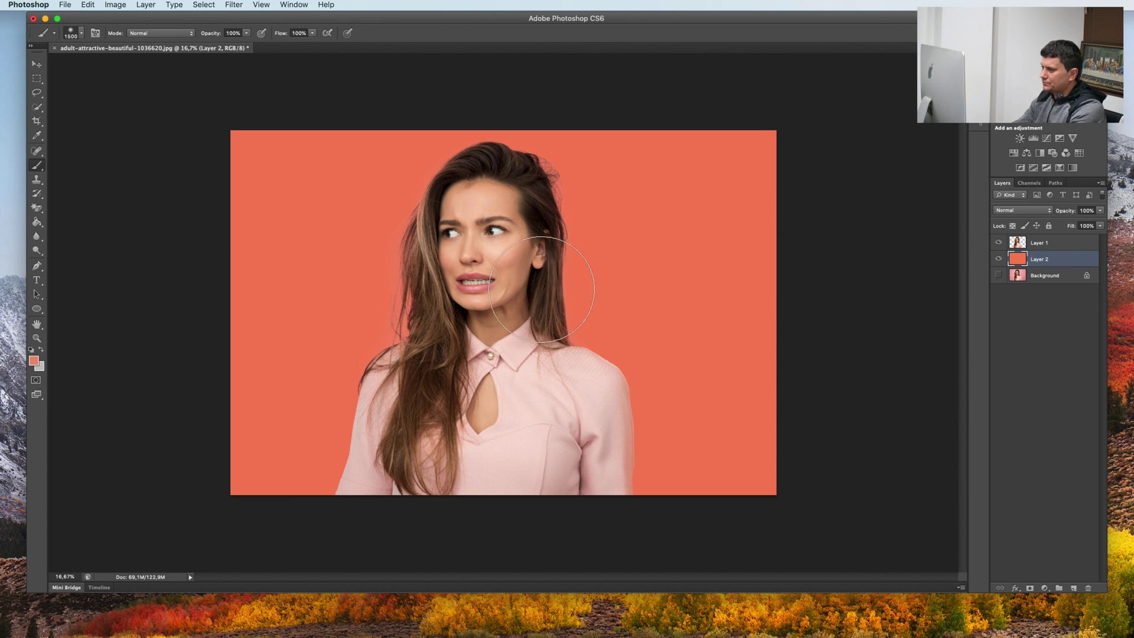
mouse_move(496, 251)
mouse_down()
mouse_move(416, 195)
mouse_move(405, 279)
mouse_move(416, 304)
mouse_up()
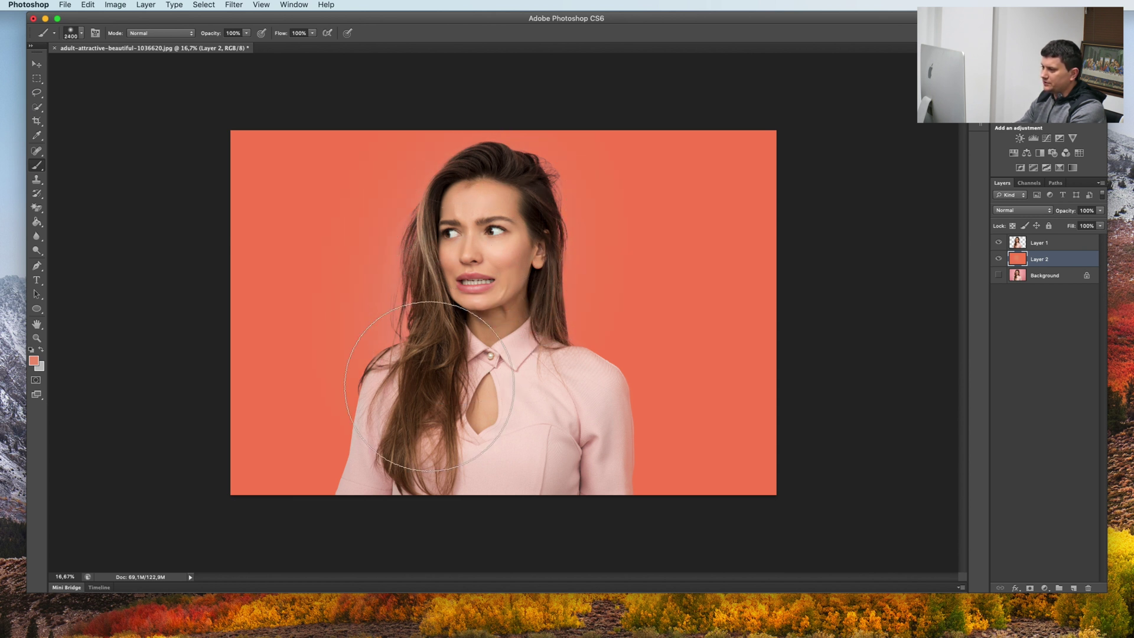
key(bracketright)
key(bracketright)
mouse_move(544, 241)
mouse_down()
mouse_move(532, 306)
mouse_move(585, 506)
mouse_up()
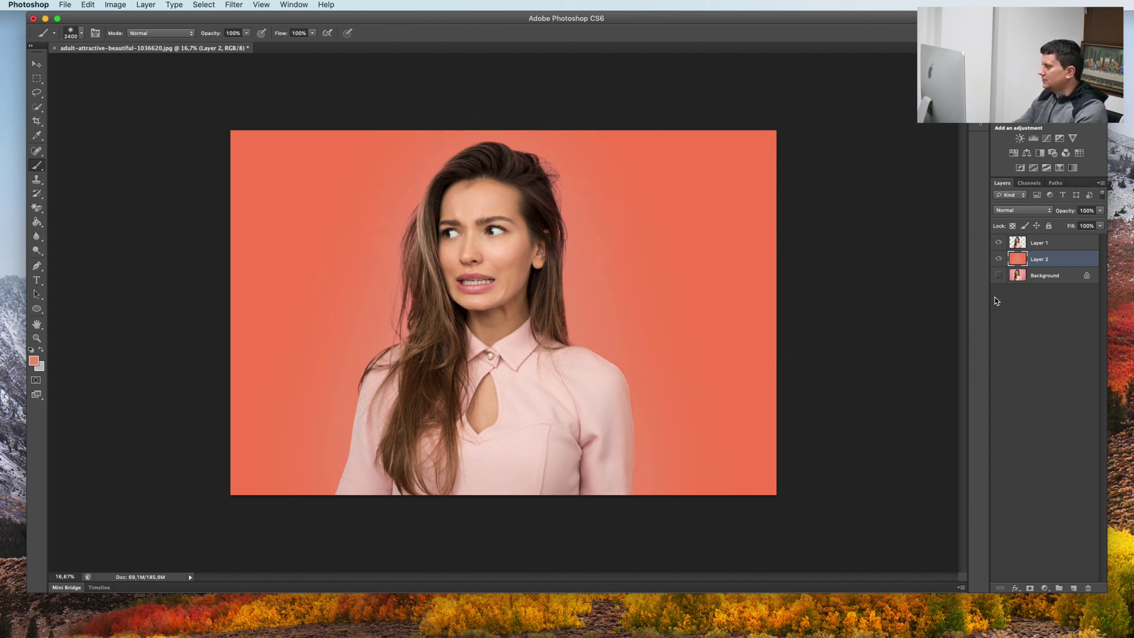
click(1087, 245)
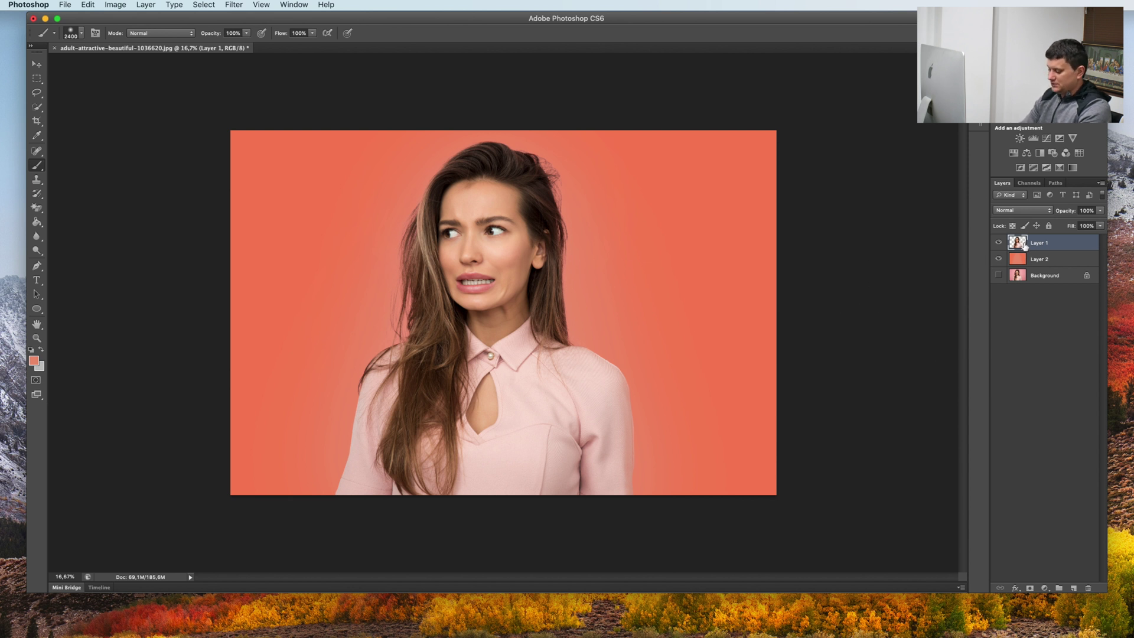
- Duplicate the cutout, then scale the lower Layer 1 copy to about 90% and shift it right
key(super+j)
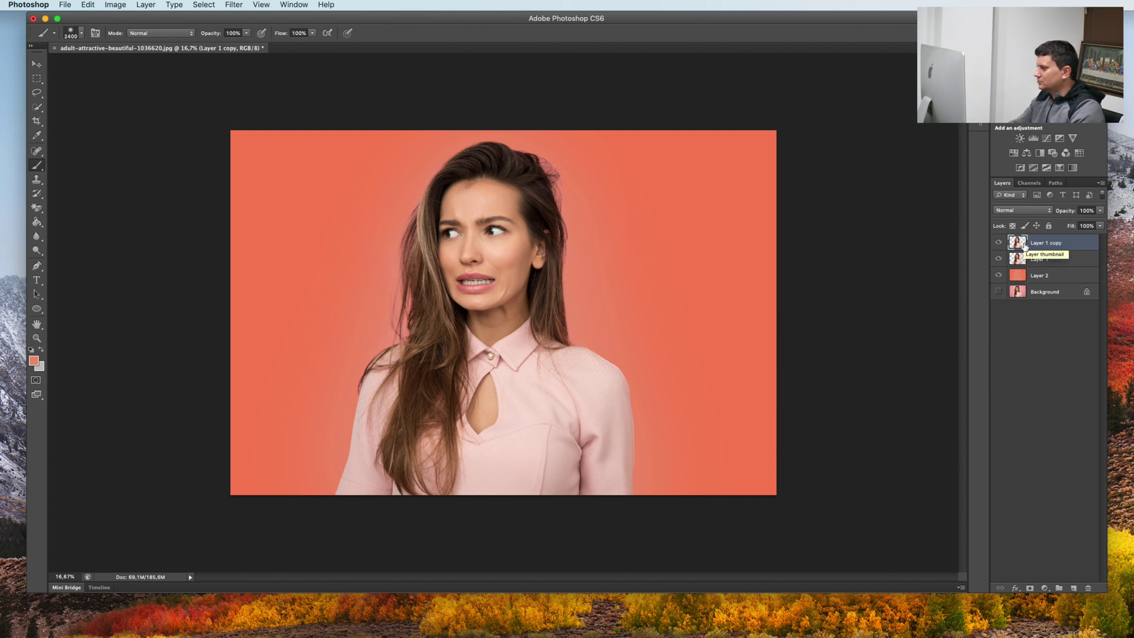
click(1063, 261)
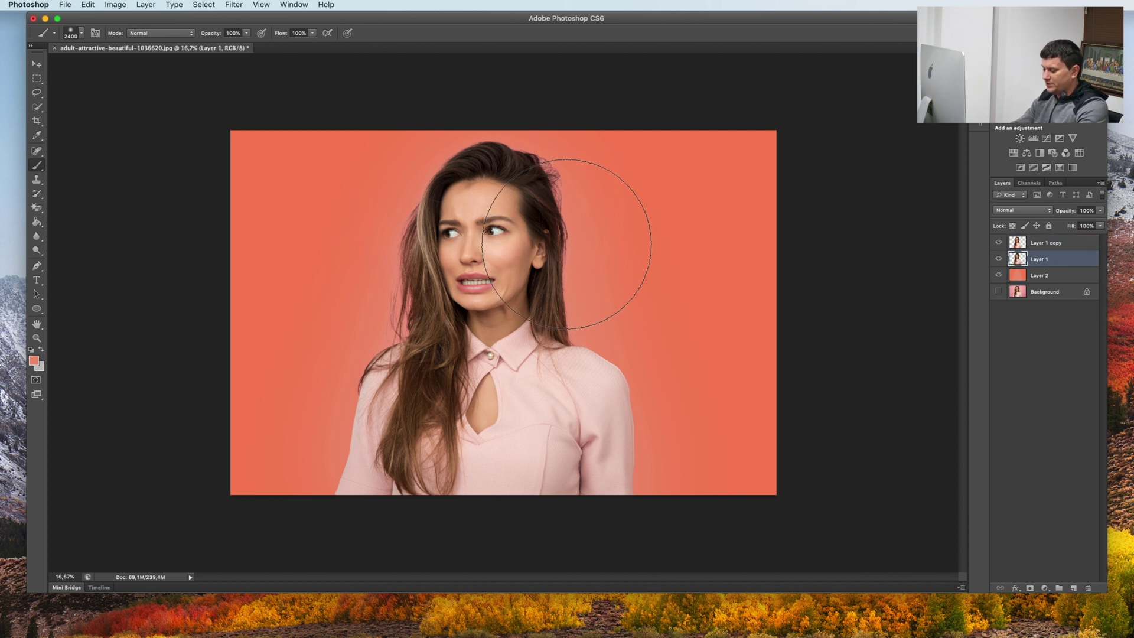
key(super+t)
drag(640, 137, 615, 166)
drag(538, 228, 606, 228)
drag(678, 167, 678, 171)
drag(635, 209, 635, 204)
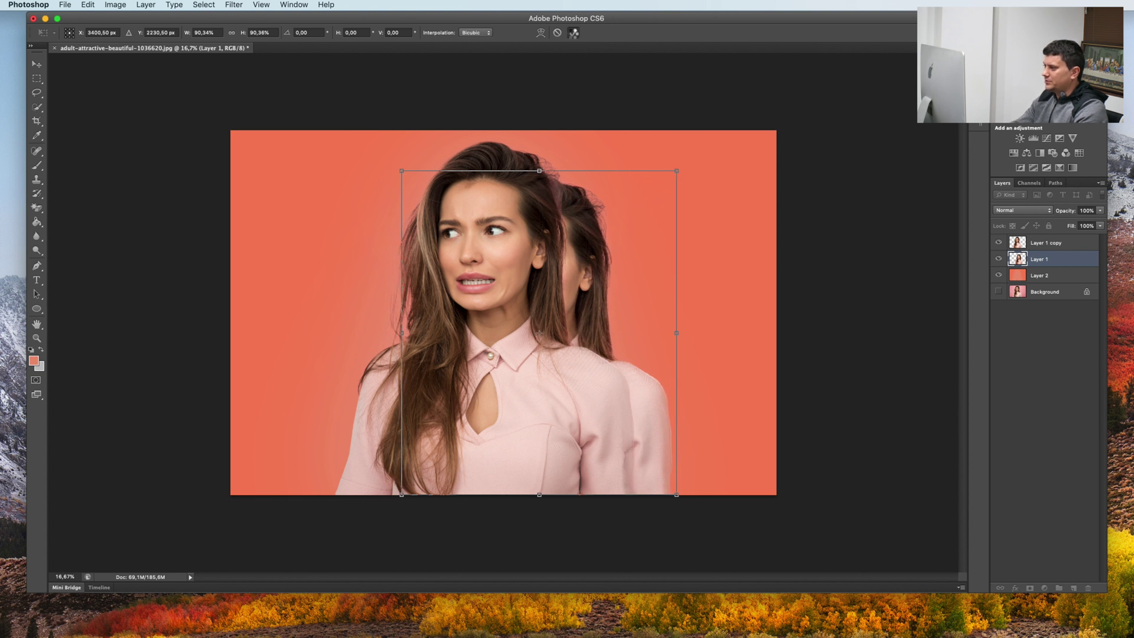
click(574, 32)
key(b)
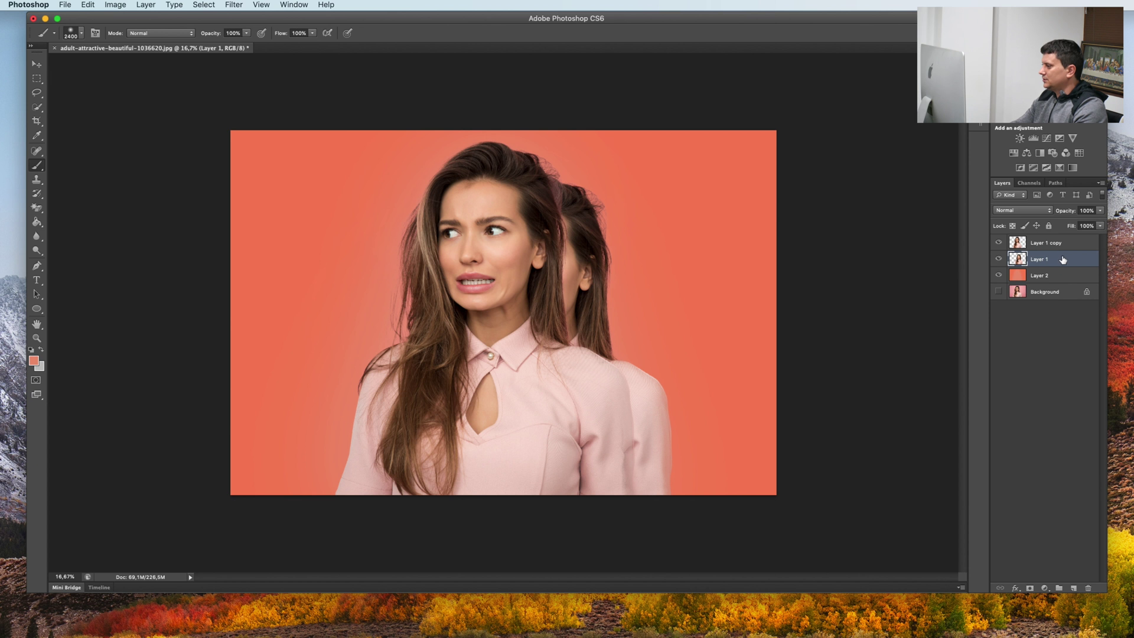
- Give Layer 1 a black (000000) Color Overlay layer style
double_click(1069, 263)
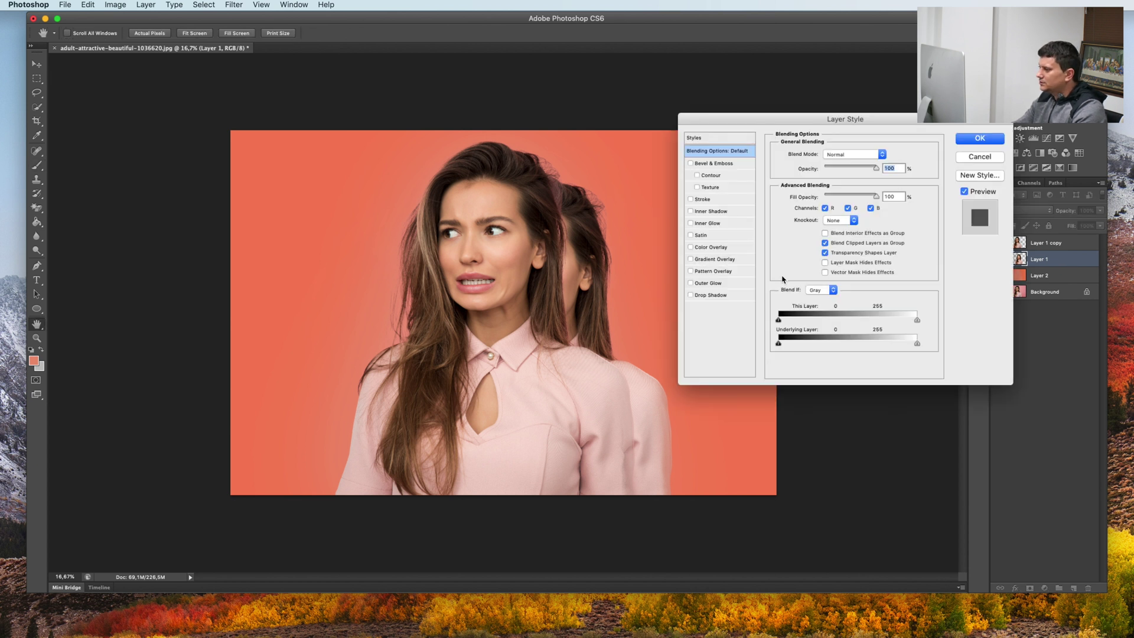
click(710, 248)
click(882, 155)
drag(808, 171, 701, 257)
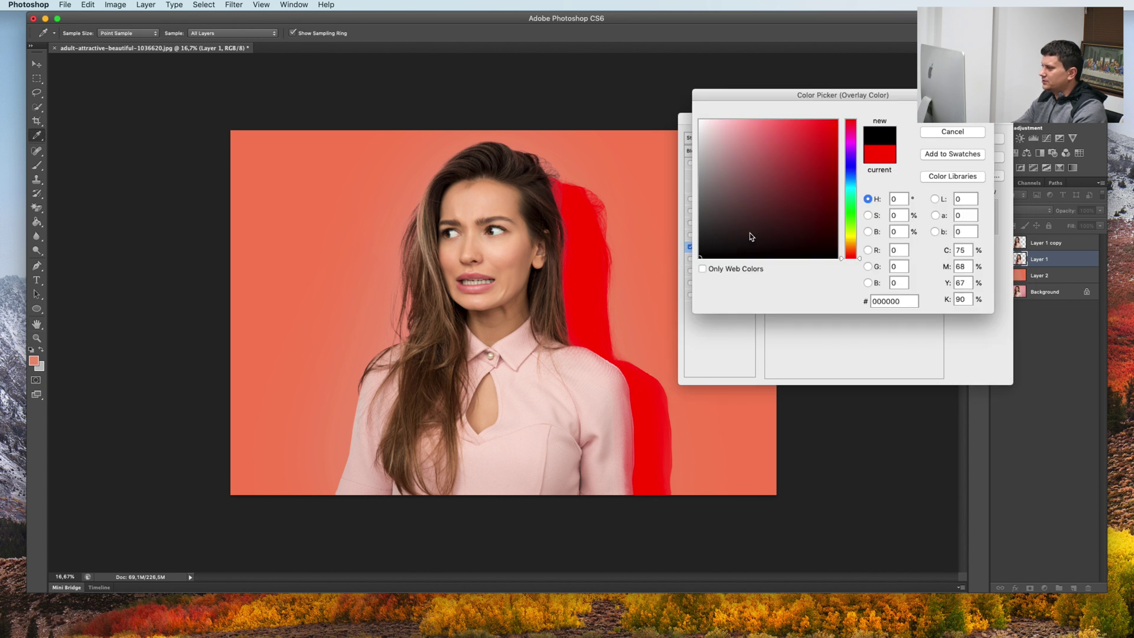
click(952, 109)
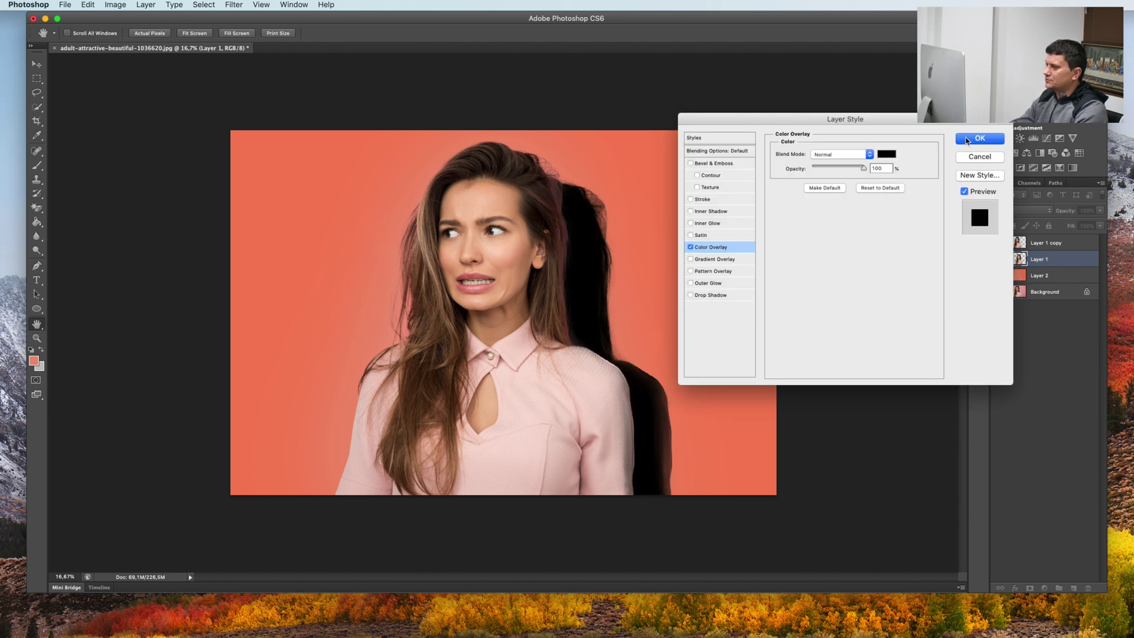
click(967, 140)
- Apply a Gaussian Blur of about 158.9 pixels to the black silhouette
key(b)
click(234, 4)
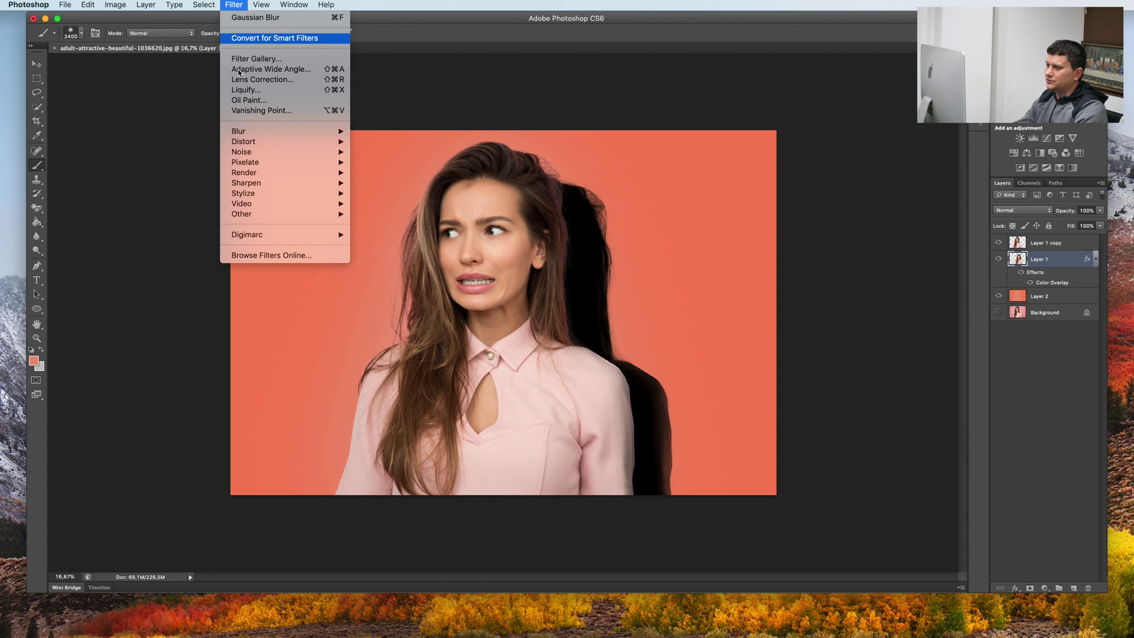
mouse_move(246, 128)
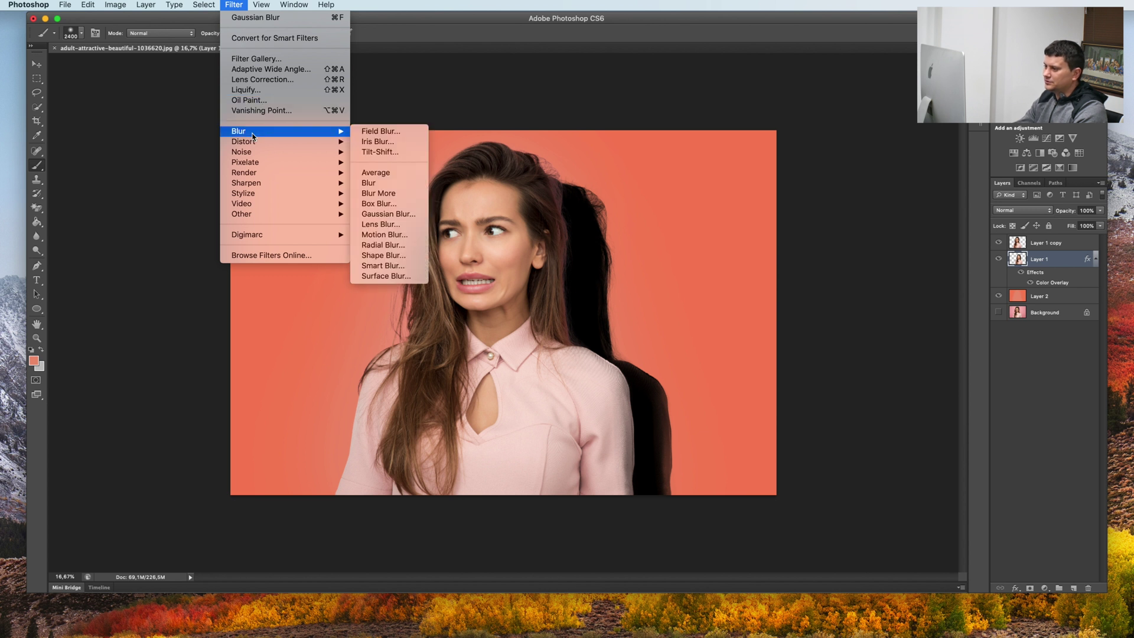
click(389, 214)
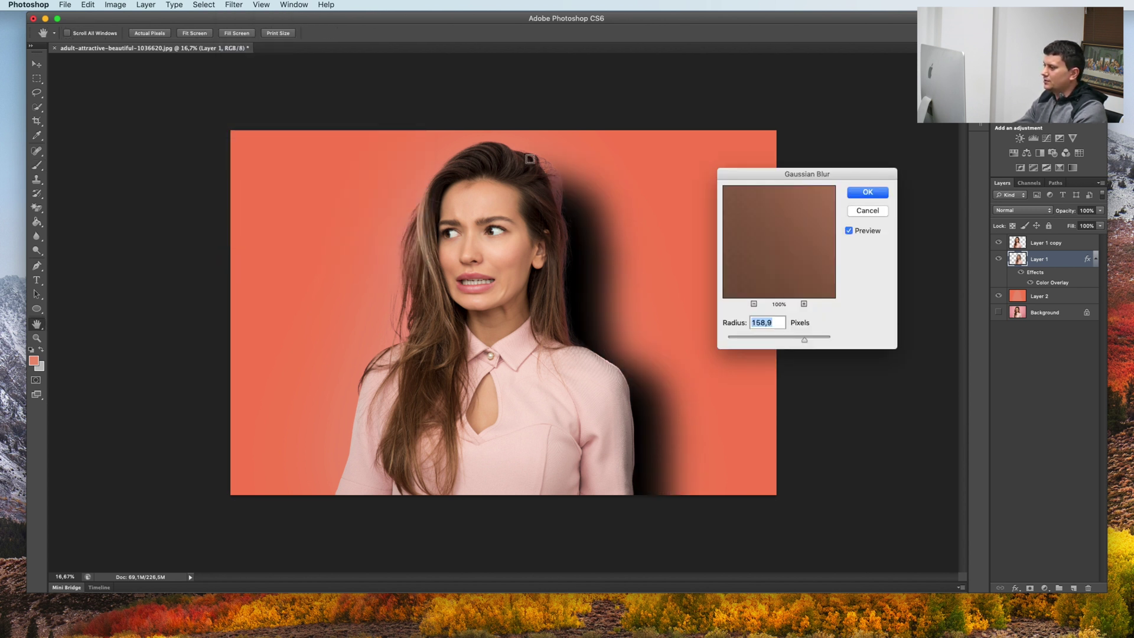
click(770, 338)
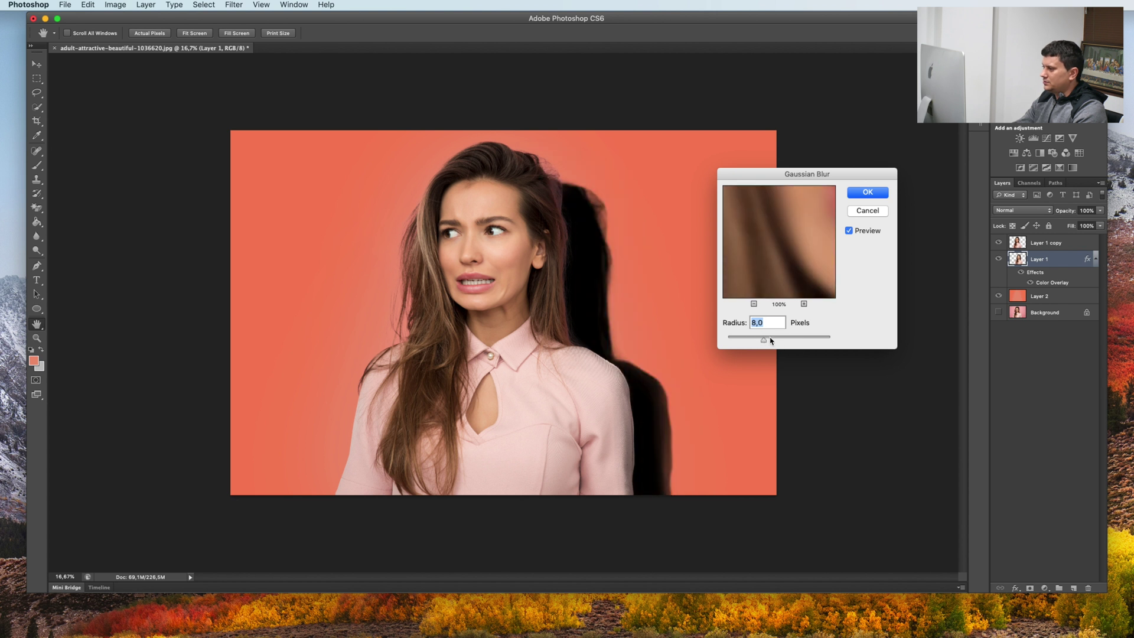
drag(771, 341, 804, 342)
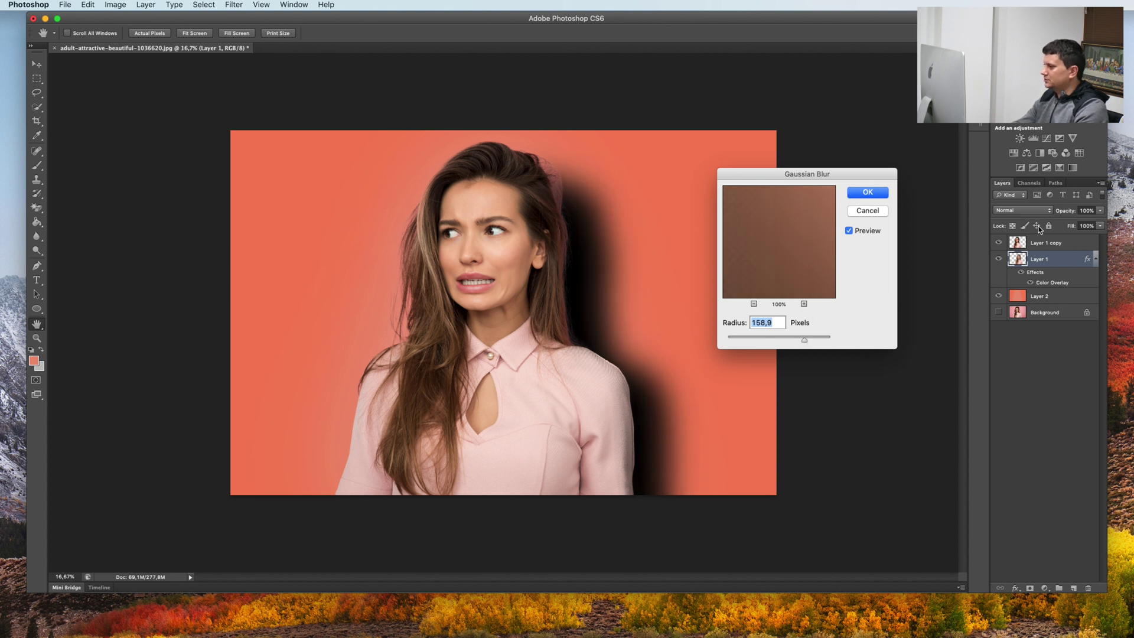
click(852, 194)
- Lower Layer 1's opacity to 54% with the Layers panel slider
click(1100, 211)
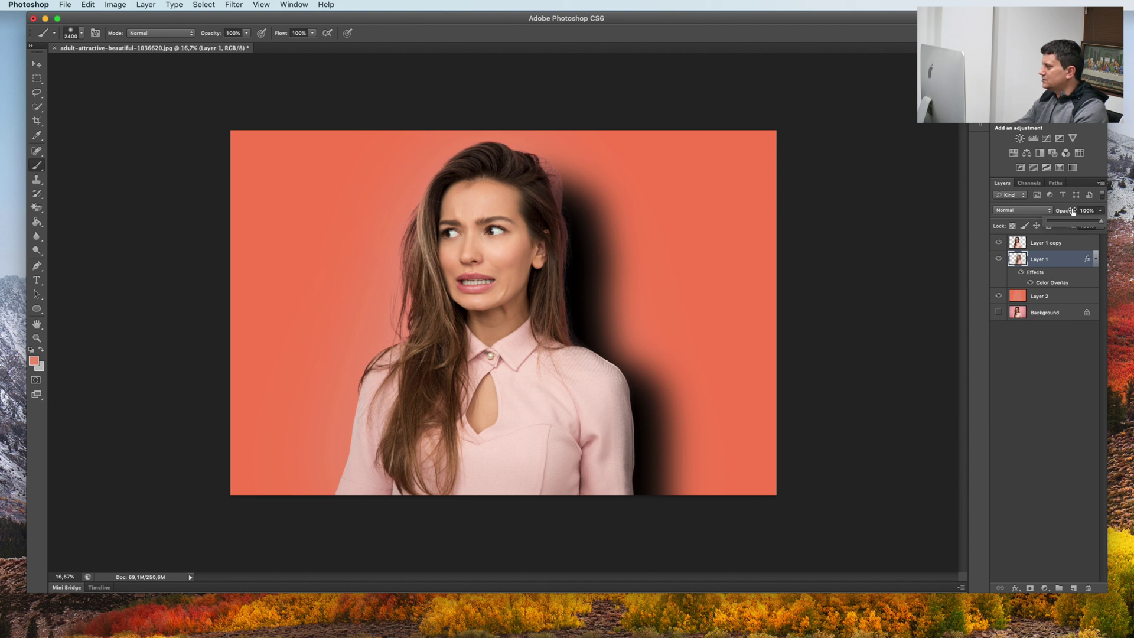
drag(1078, 222, 1083, 223)
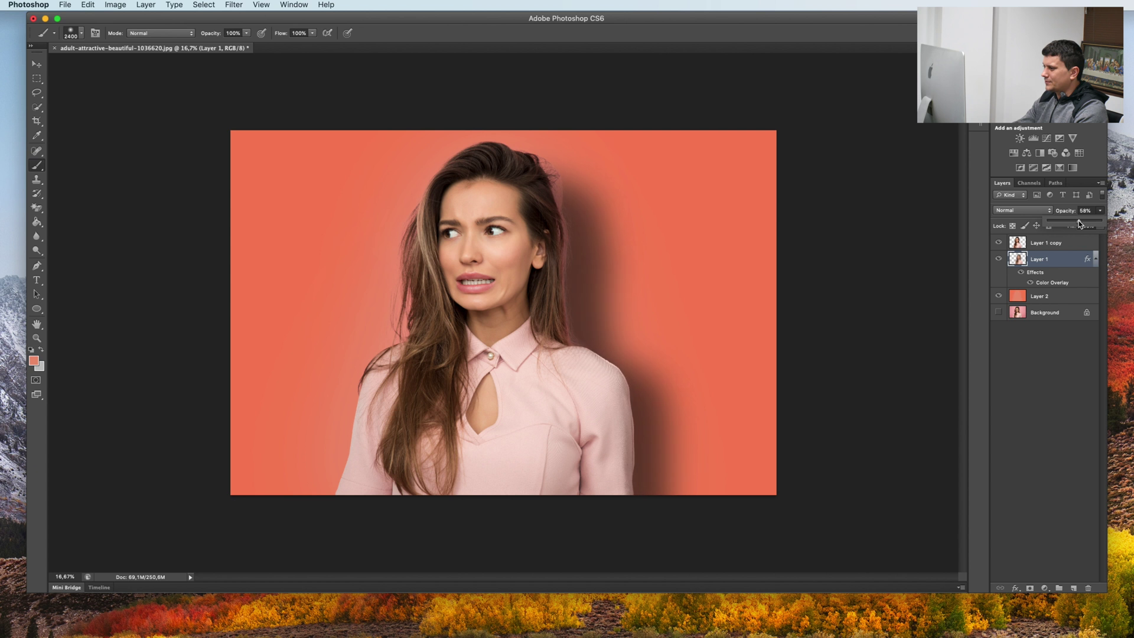
drag(1079, 221, 1077, 223)
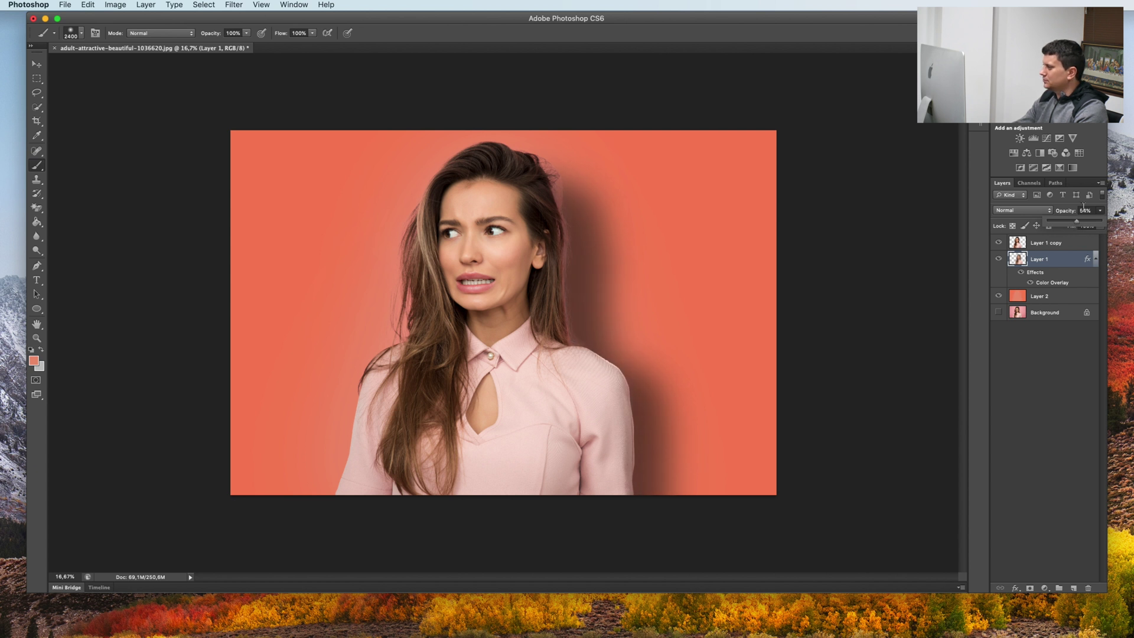
click(1098, 212)
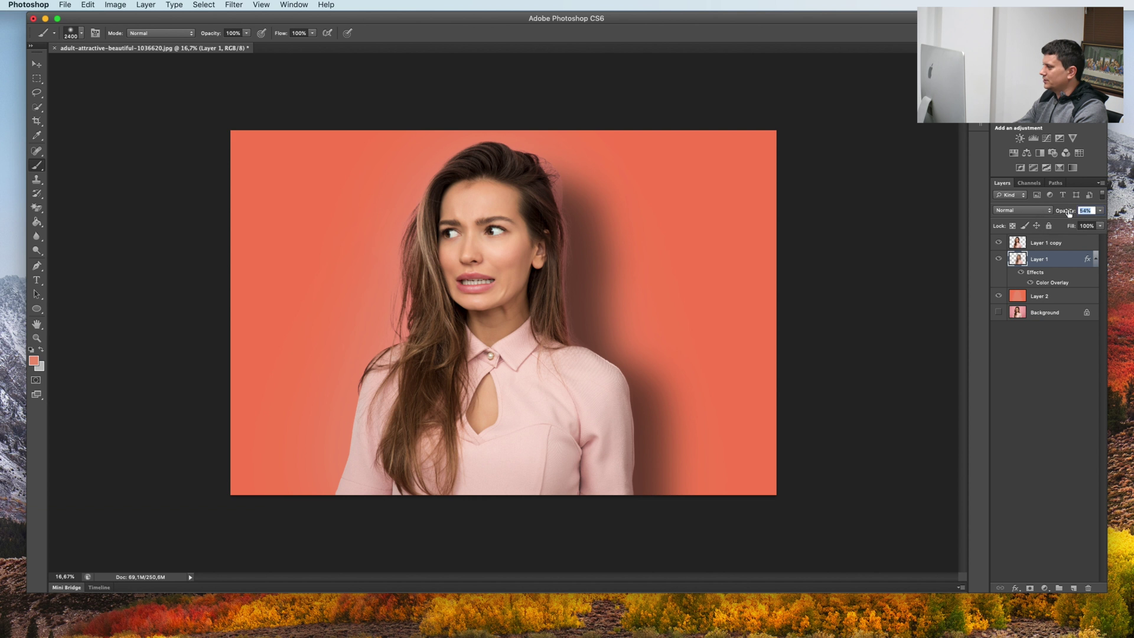
click(1076, 242)
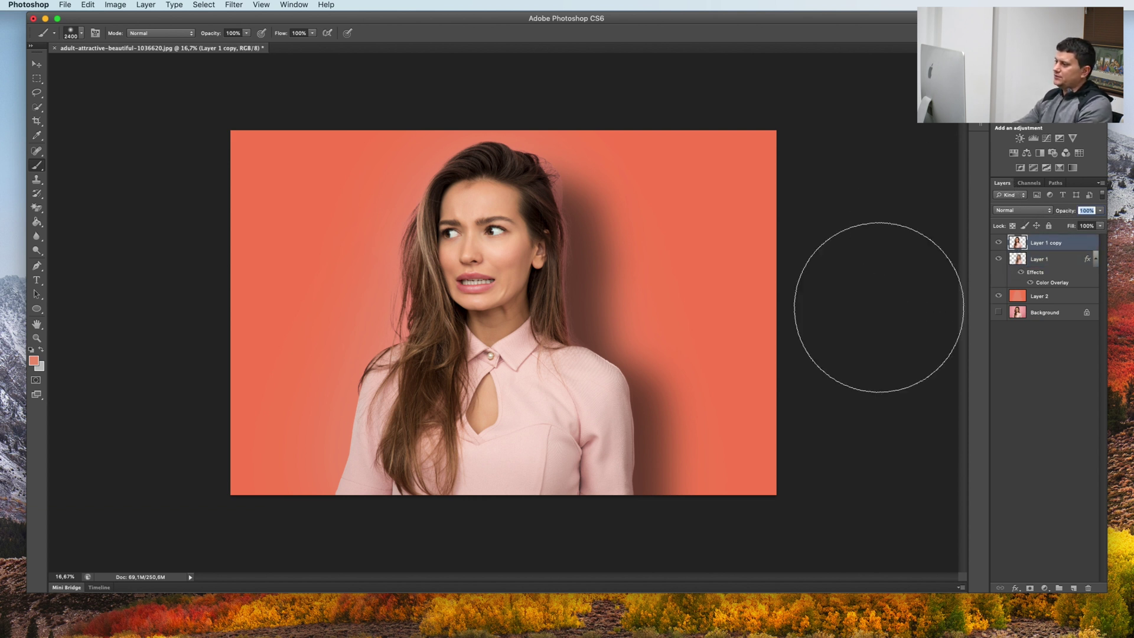
click(1060, 319)
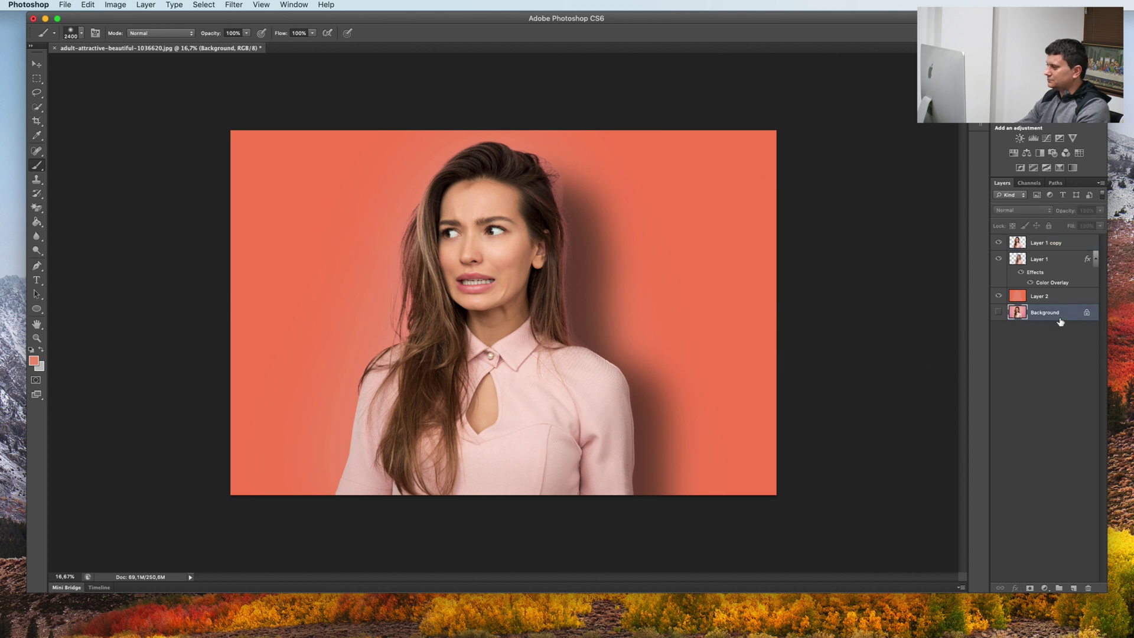
alt+click(999, 313)
alt+click(998, 313)
alt+click(999, 313)
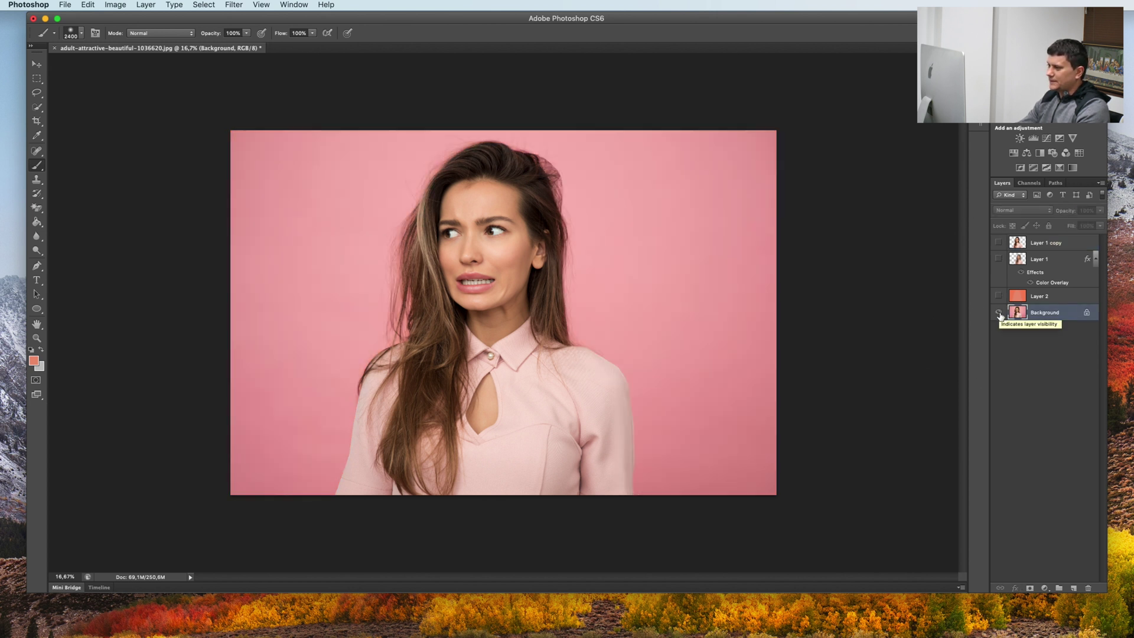
alt+click(999, 313)
alt+click(999, 313)
alt+click(999, 313)
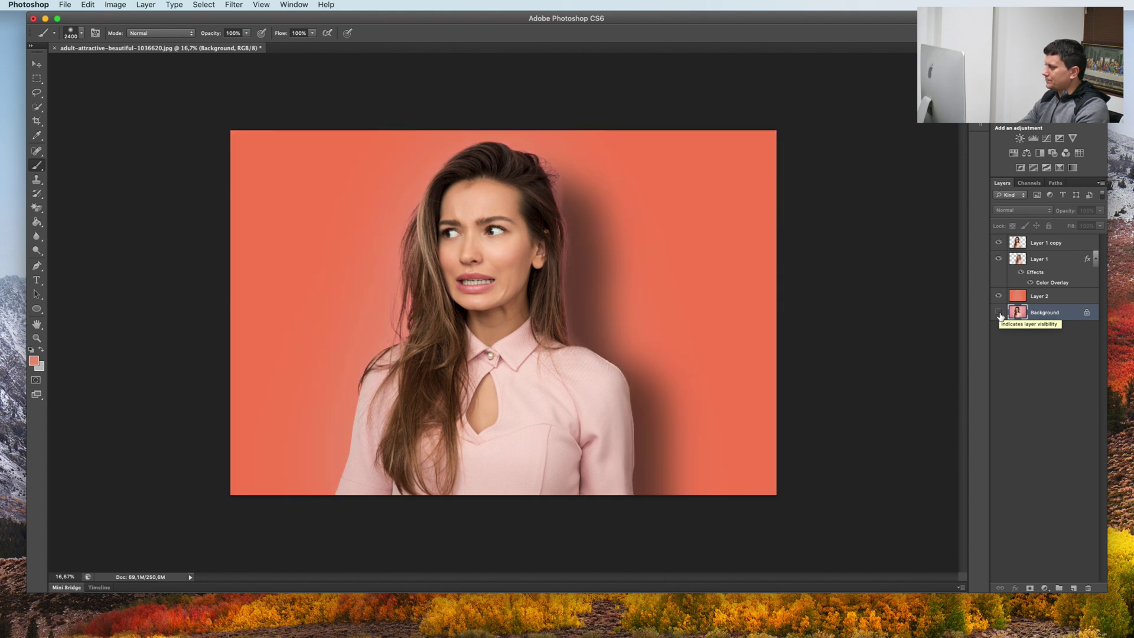